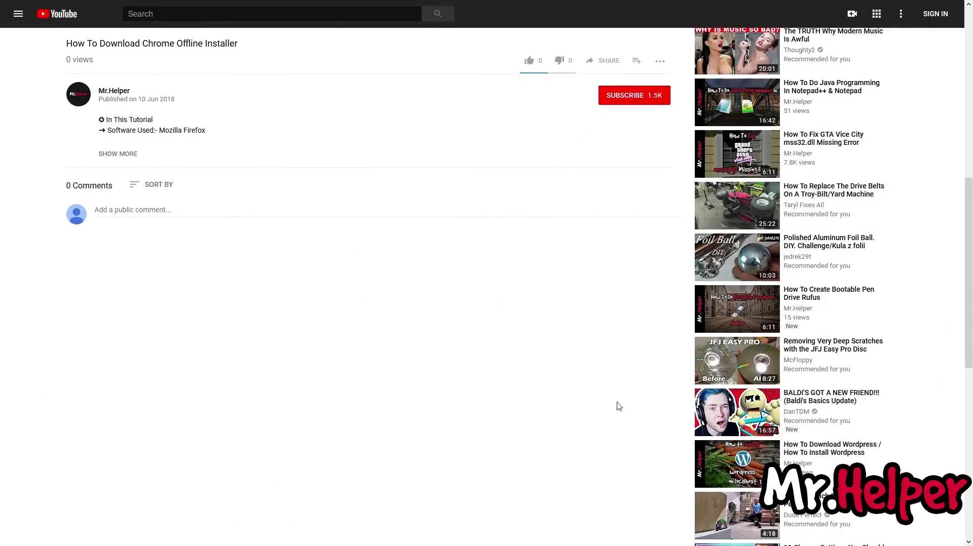
Follow the iammrhelper.com link in the video description and scroll the blog post to its download links
left_click(122, 155)
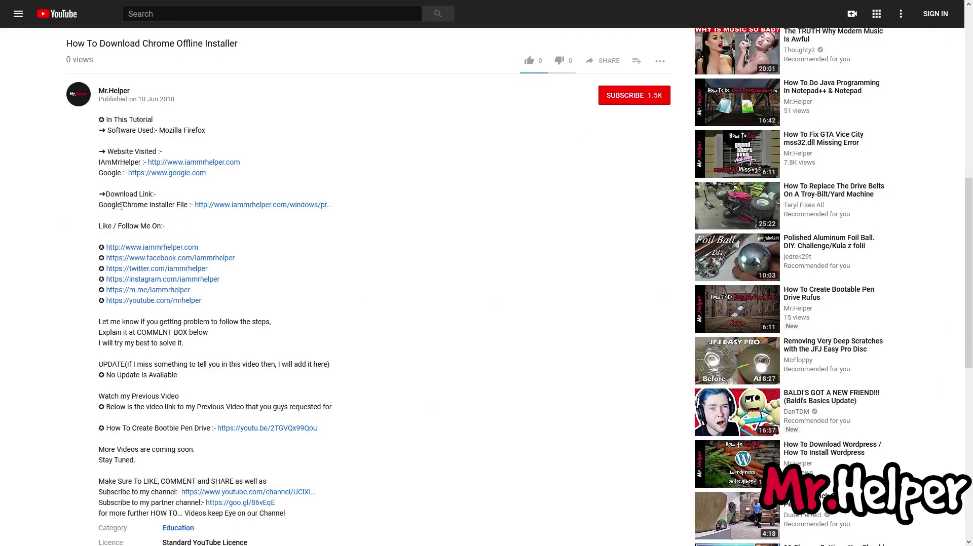
left_click(209, 208)
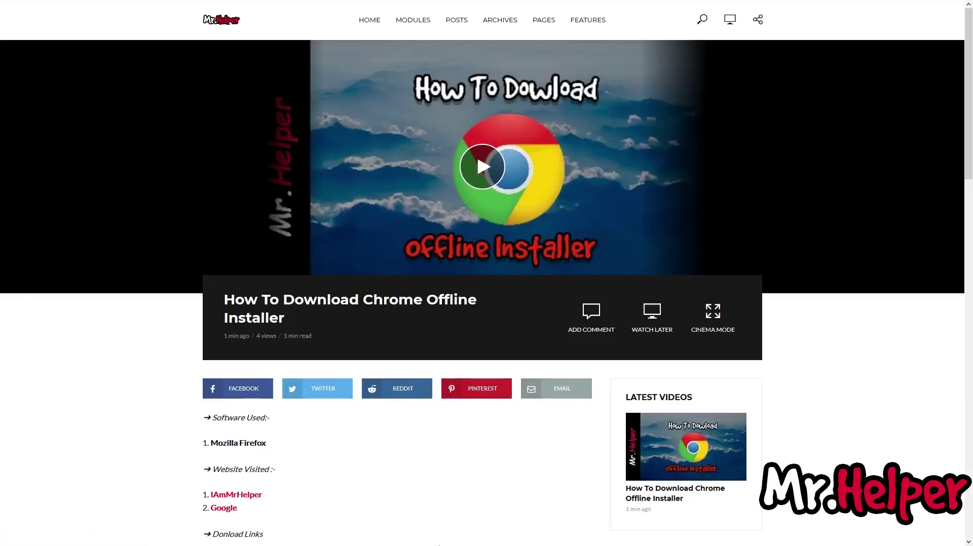
scroll(404, 458, "down", 3)
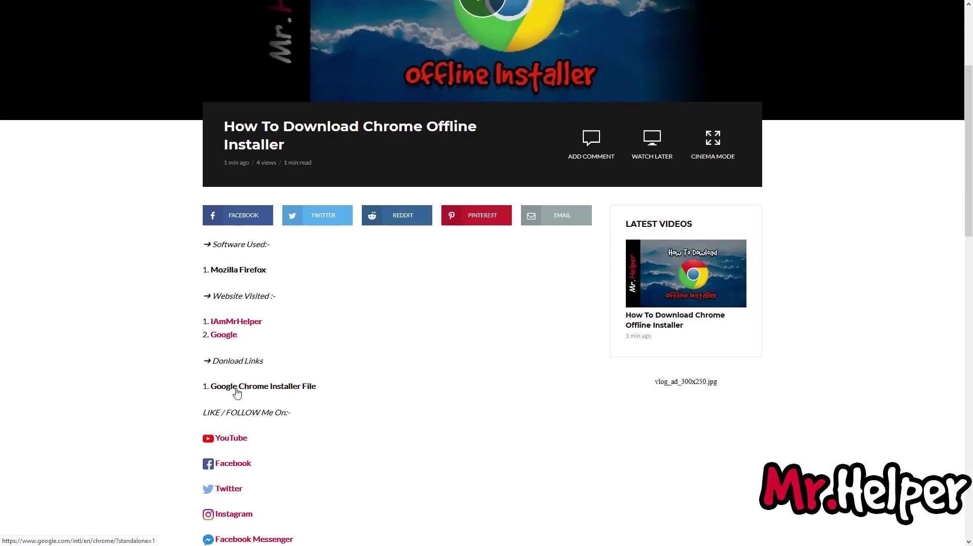
Open the Google Chrome Installer File page, start Download Chrome, and read the Windows 64-bit terms
left_click(237, 390)
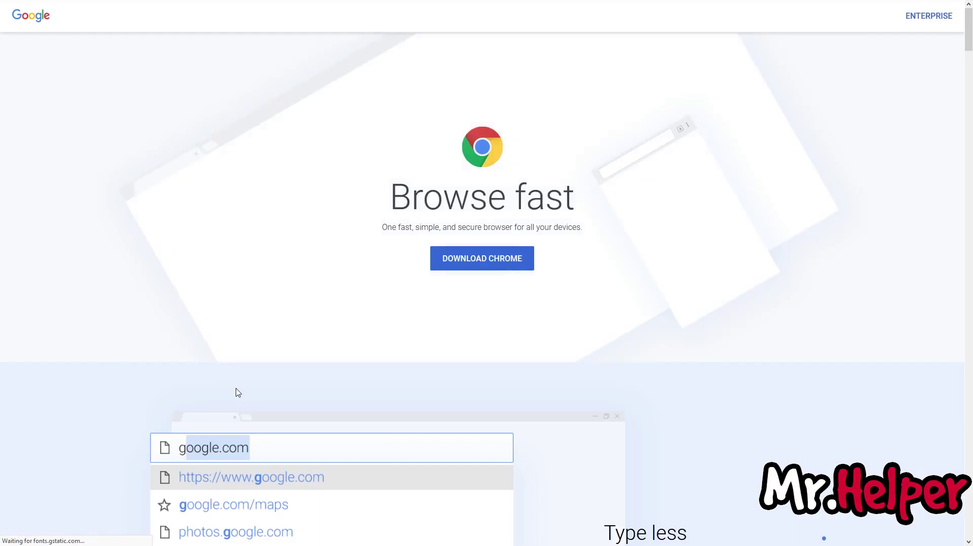
left_click(456, 271)
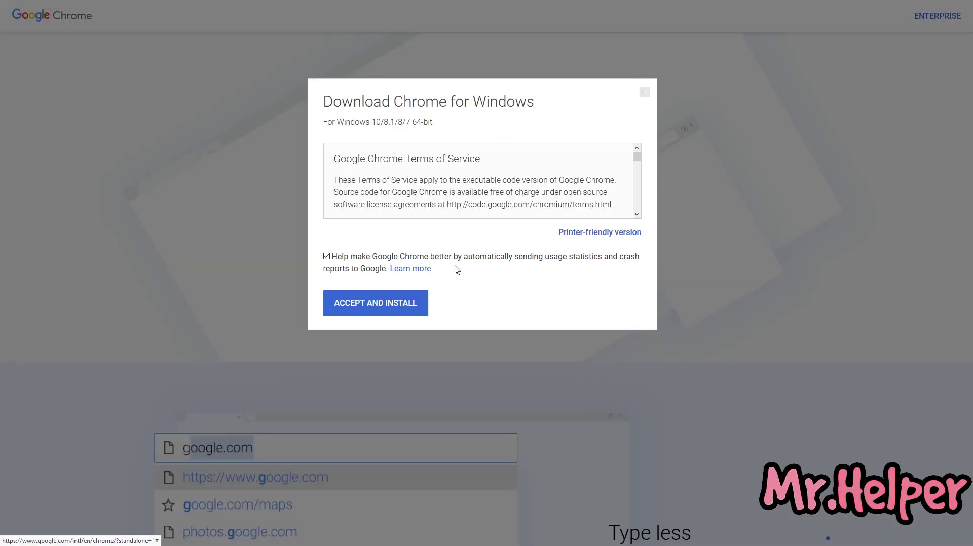
left_click(326, 257)
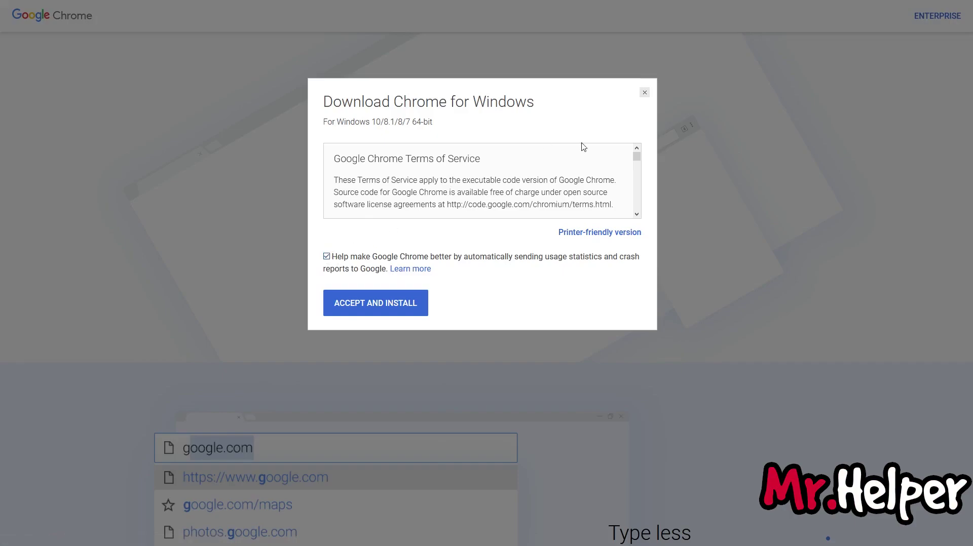
left_click_drag(406, 158, 480, 159)
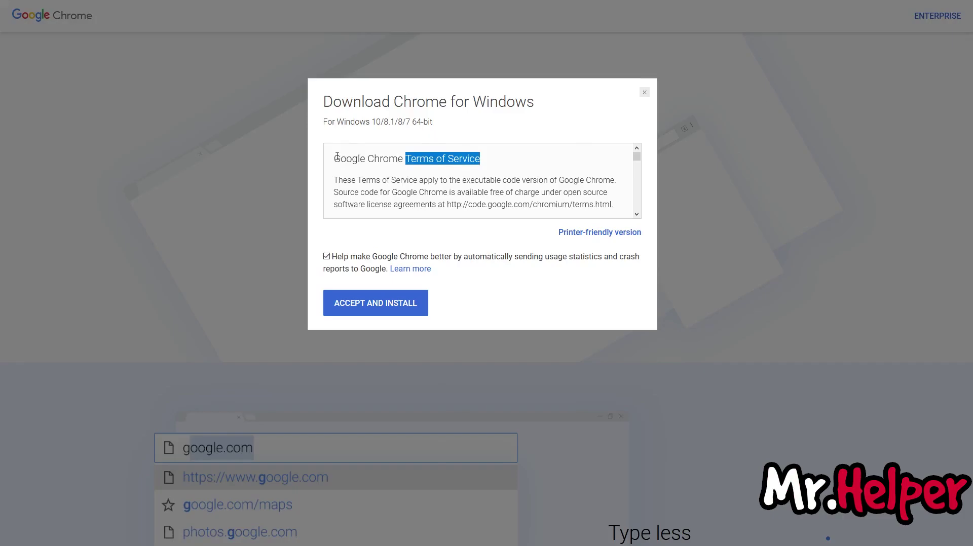
left_click_drag(342, 157, 684, 289)
left_click(438, 118)
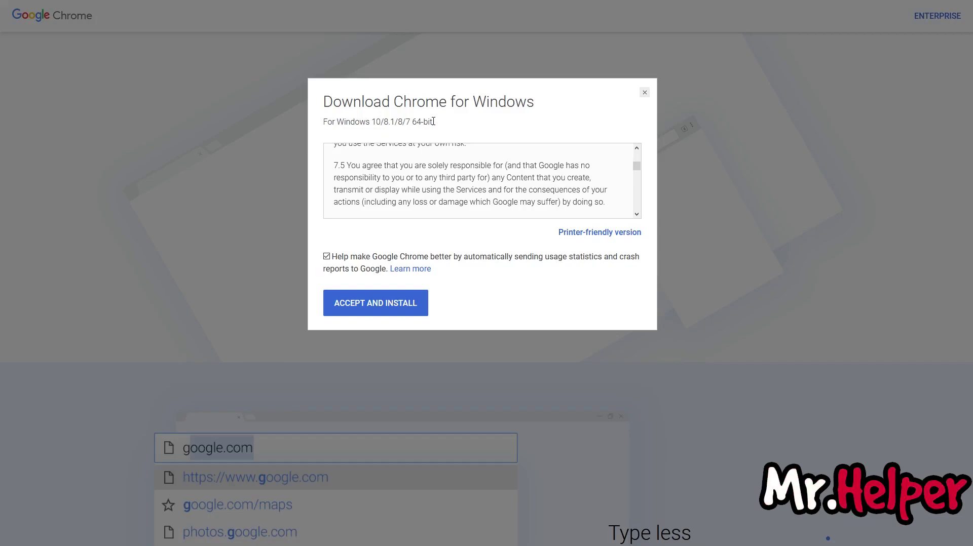
Accept the terms, save ChromeStandaloneSetup64.exe to disk, and run it from the downloads panel
left_click(380, 310)
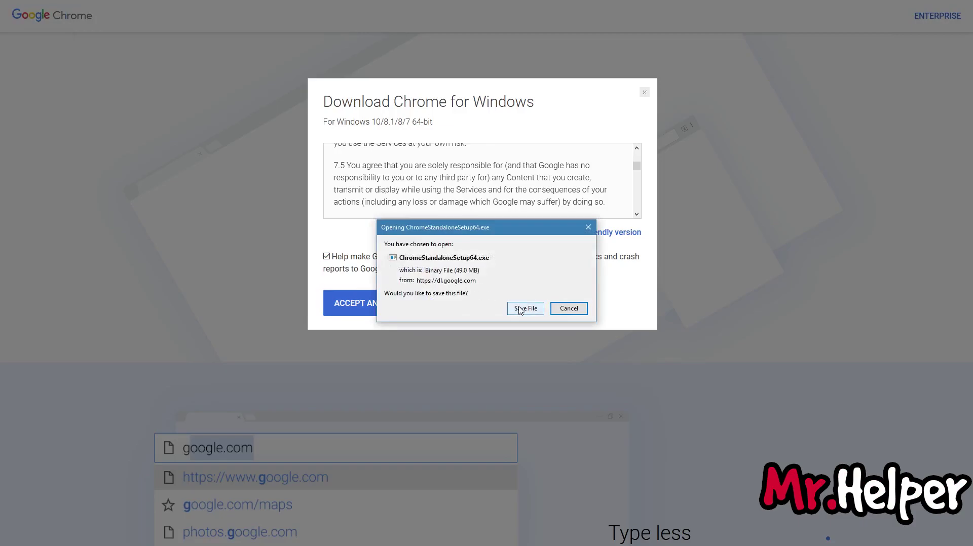
left_click(526, 310)
left_click(526, 310)
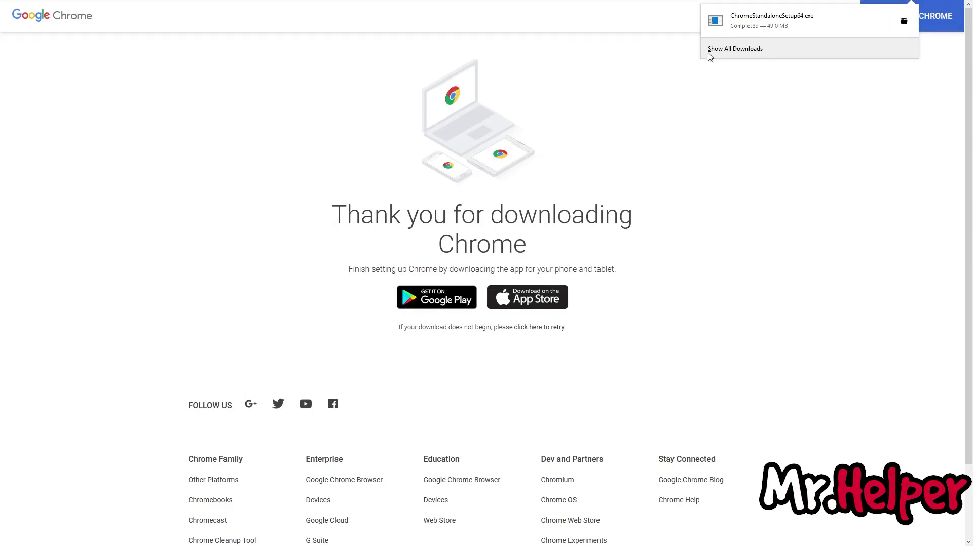
left_click(738, 33)
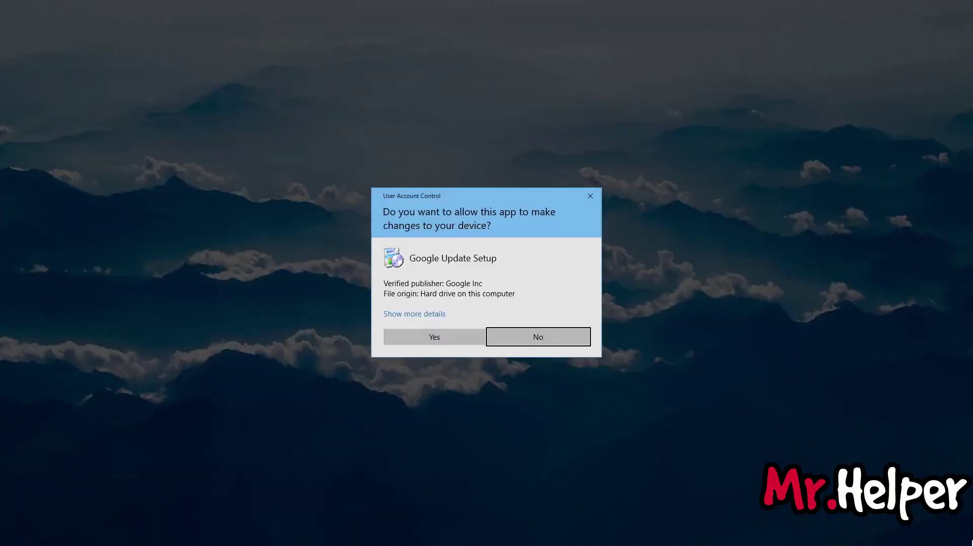
Approve the User Account Control prompt so Google Update Setup can install Chrome
left_click(452, 343)
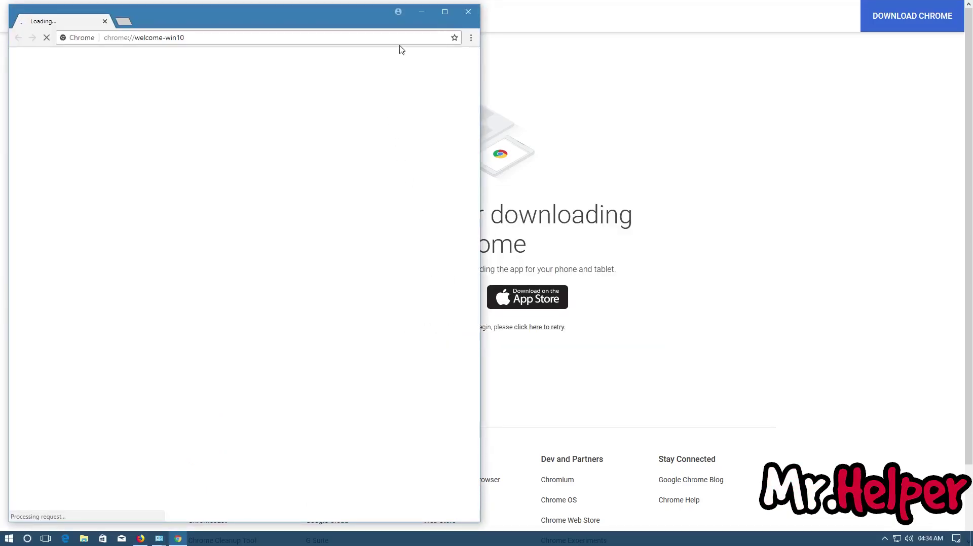
Maximize the new Chrome window while the Windows 10 welcome page loads
left_click(445, 13)
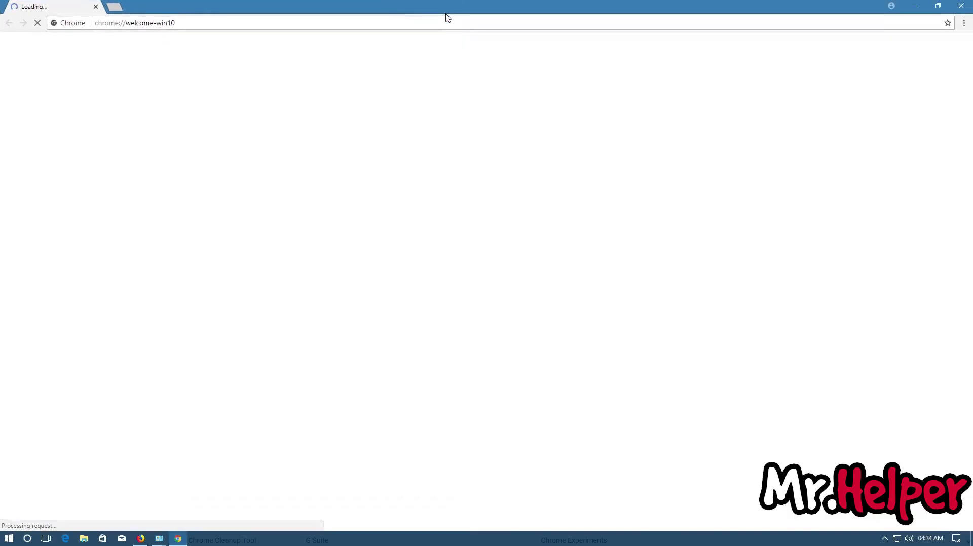